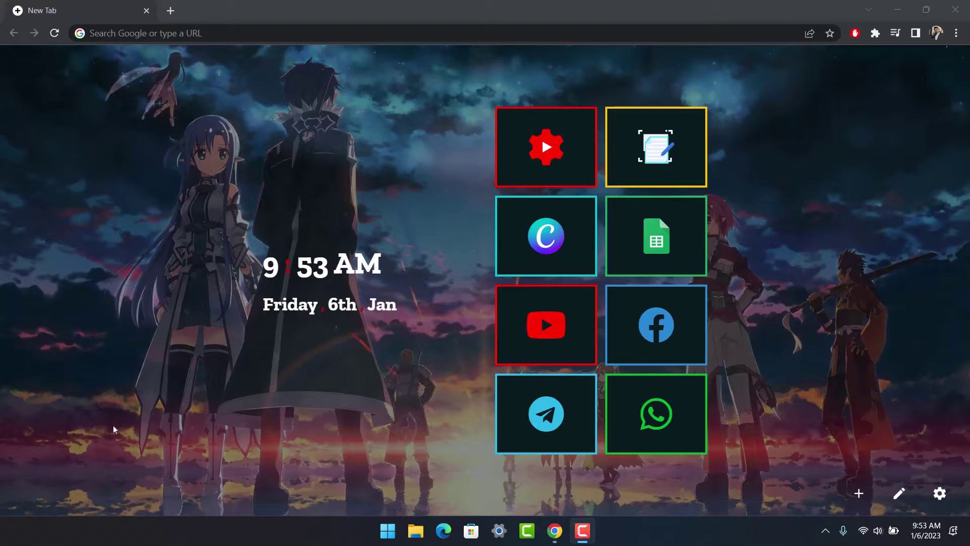
Enter ome.tv in the address bar to load the OmeTV video chat site
{"action": "left_click", "coordinate": [162, 33]}
{"action": "type", "text": "o"}
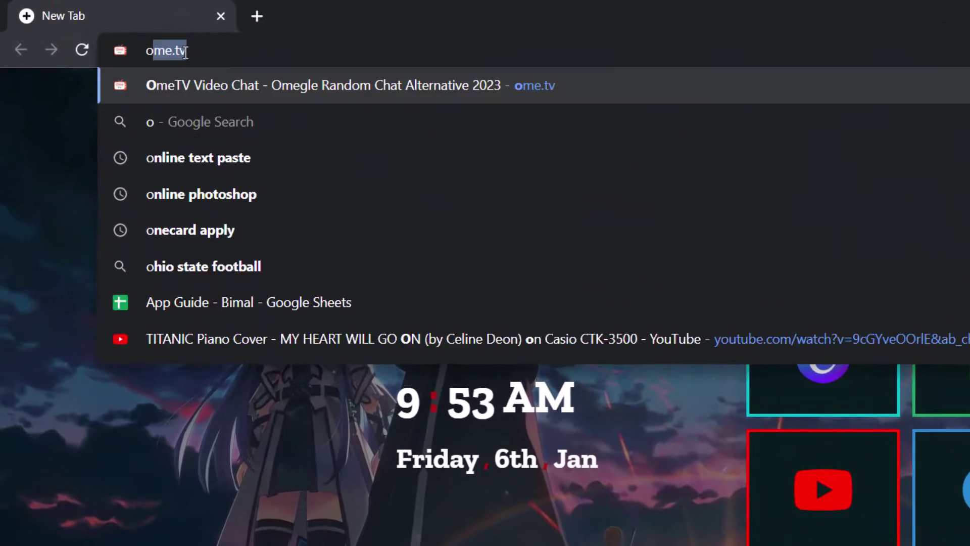
{"action": "type", "text": "me.tv"}
{"action": "key", "text": "Return"}
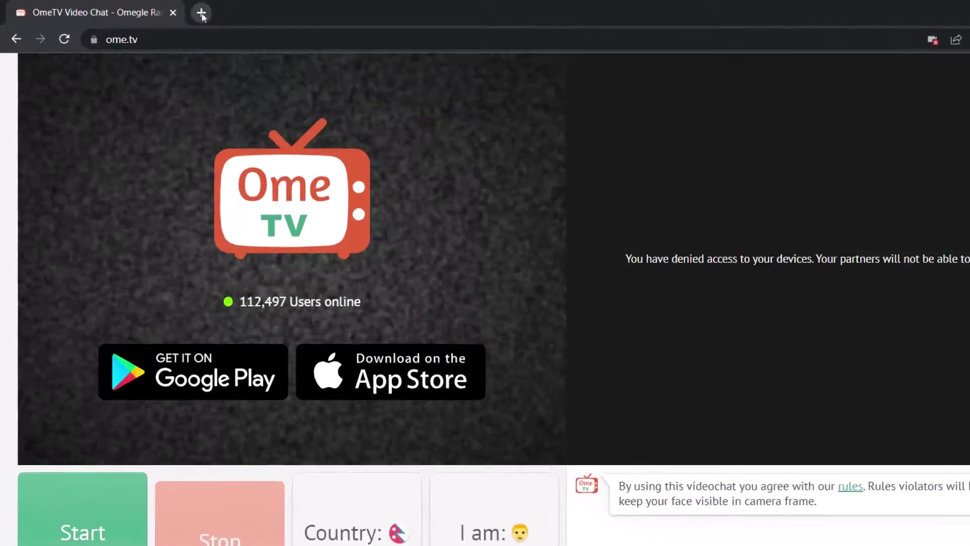
In a new tab, find the Chrome Web Store and search it for 'zenmate'
{"action": "left_click", "coordinate": [170, 11]}
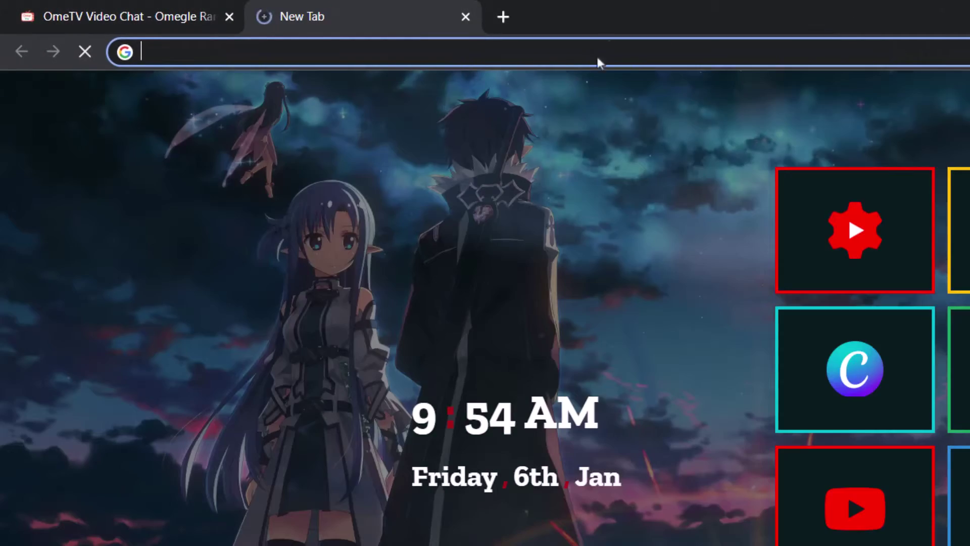
{"action": "type", "text": "chrome web store"}
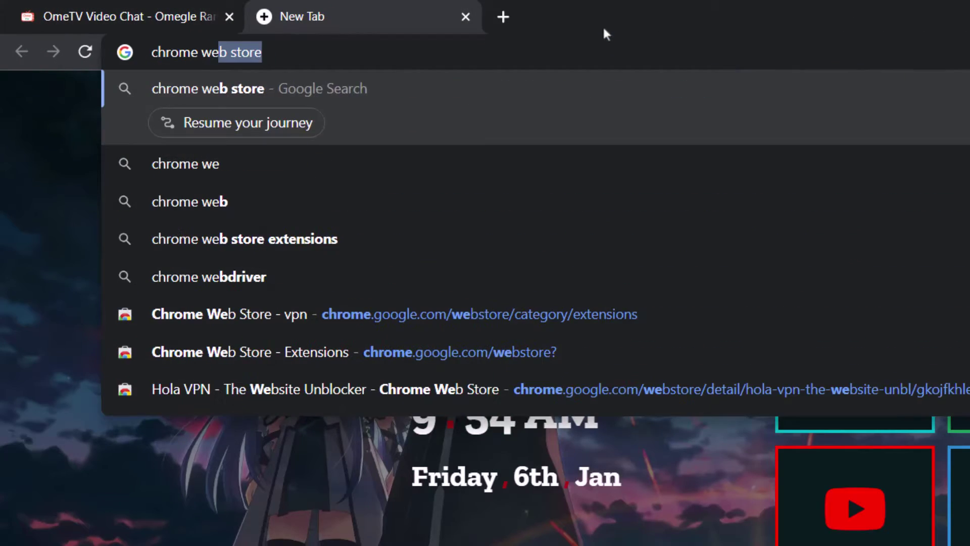
{"action": "key", "text": "Return"}
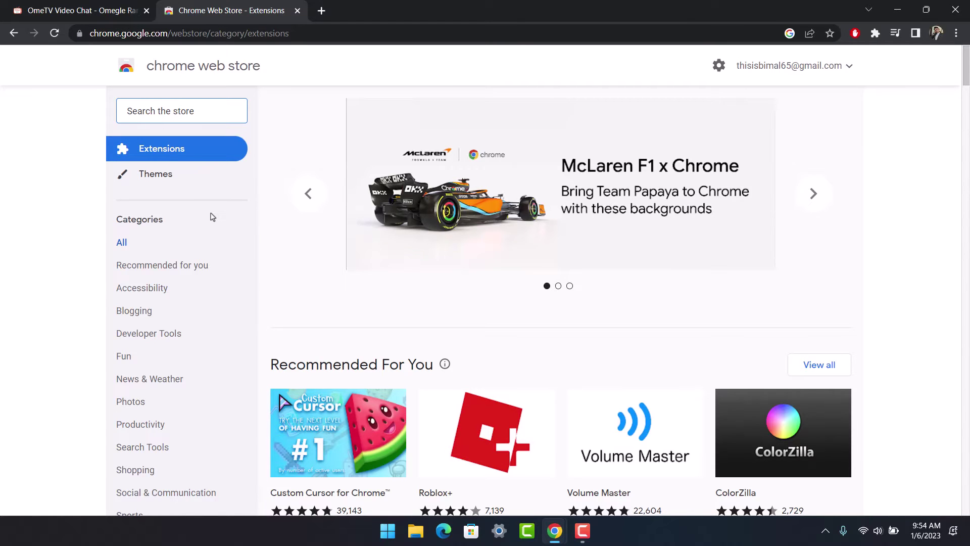
{"action": "left_click", "coordinate": [176, 110]}
{"action": "type", "text": "zenmate"}
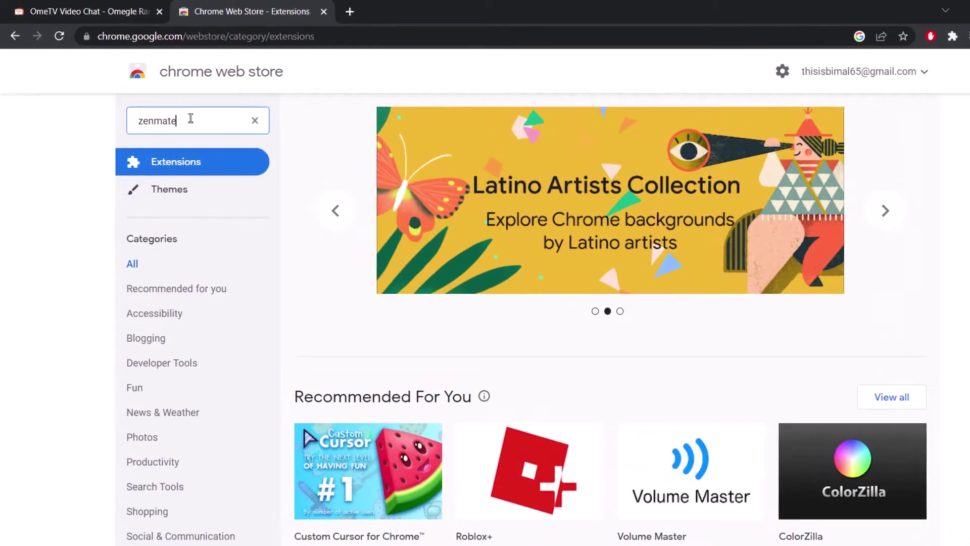
{"action": "key", "text": "Return"}
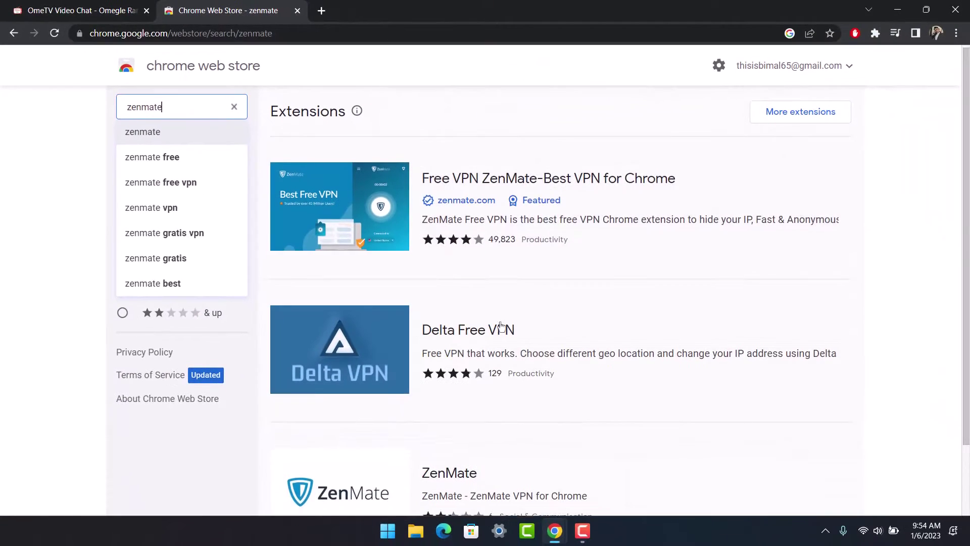
{"action": "left_click", "coordinate": [448, 227]}
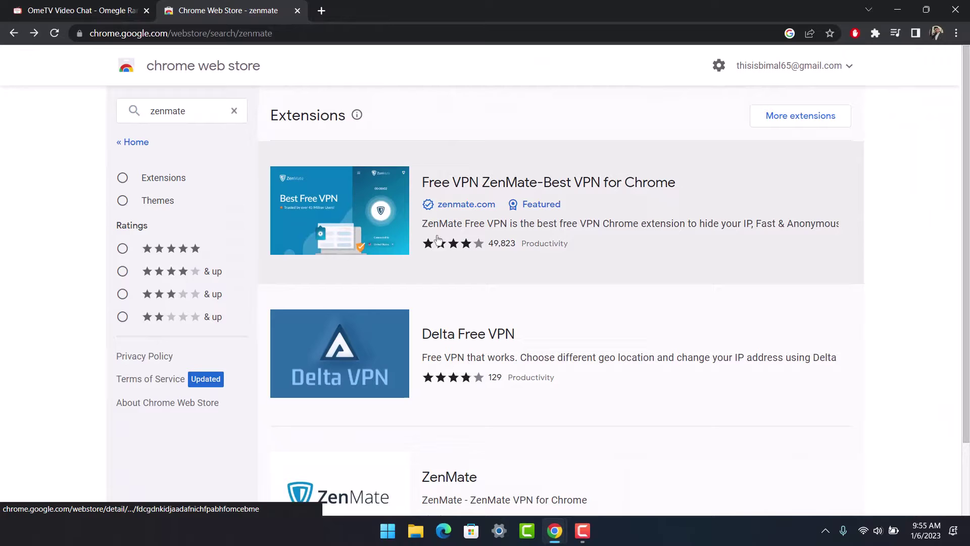
{"action": "scroll", "coordinate": [478, 243], "scroll_direction": "down", "scroll_amount": 1}
{"action": "scroll", "coordinate": [479, 242], "scroll_direction": "up", "scroll_amount": 1}
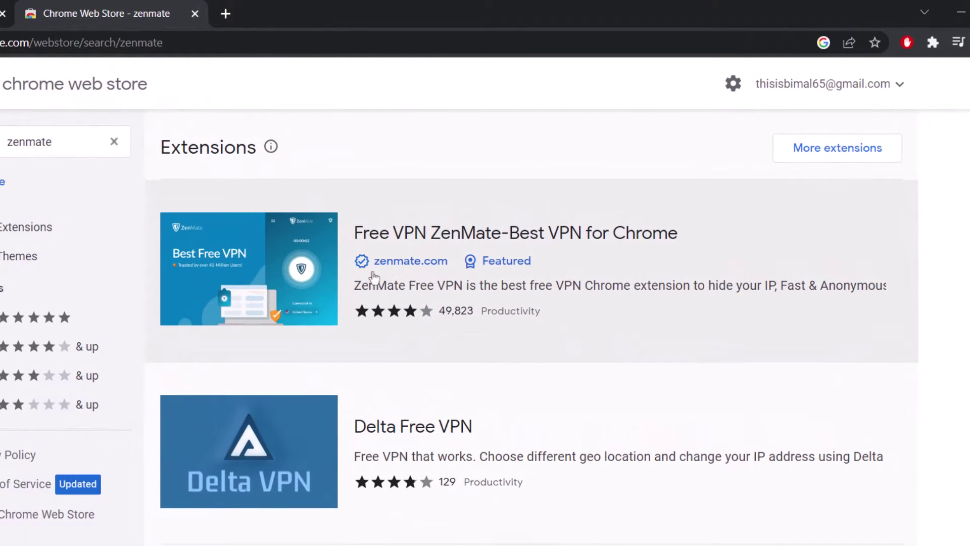
{"action": "scroll", "coordinate": [412, 318], "scroll_direction": "down", "scroll_amount": 3}
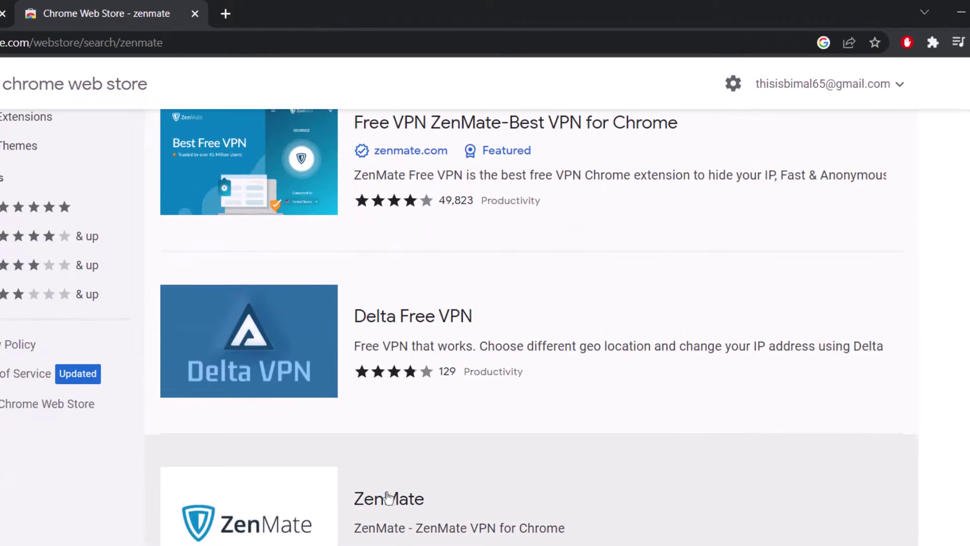
{"action": "scroll", "coordinate": [425, 501], "scroll_direction": "up", "scroll_amount": 3}
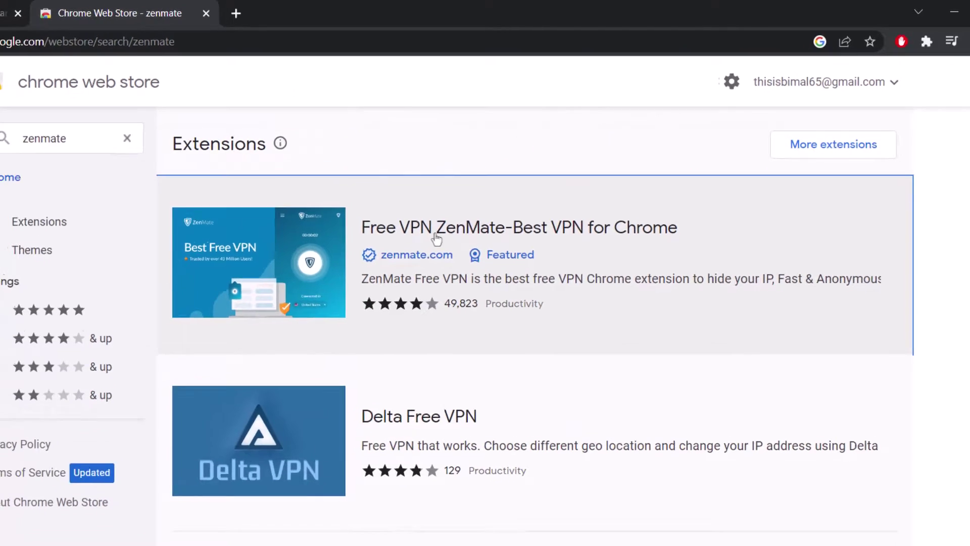
Install the Free VPN ZenMate-Best VPN for Chrome extension from its store page
{"action": "left_click", "coordinate": [433, 238]}
{"action": "left_click", "coordinate": [730, 166]}
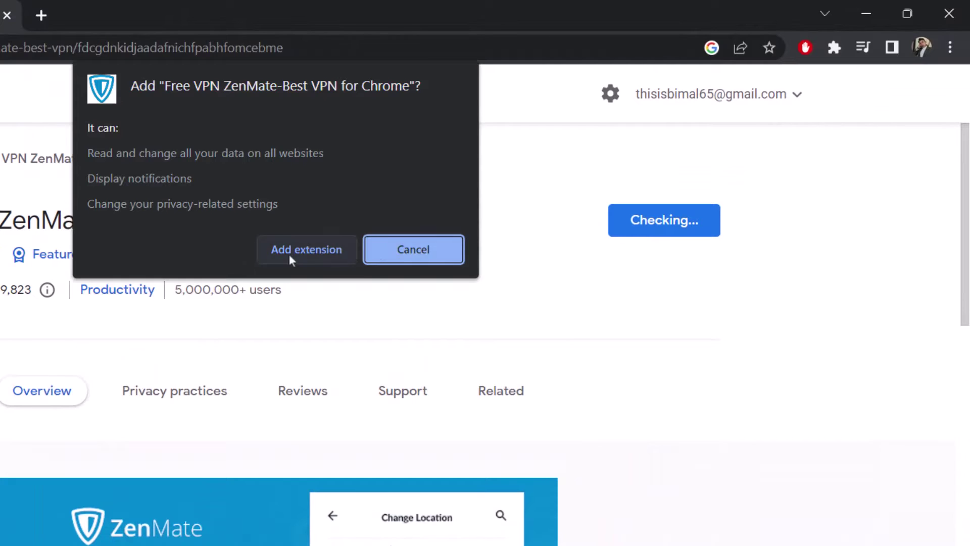
{"action": "left_click", "coordinate": [300, 249]}
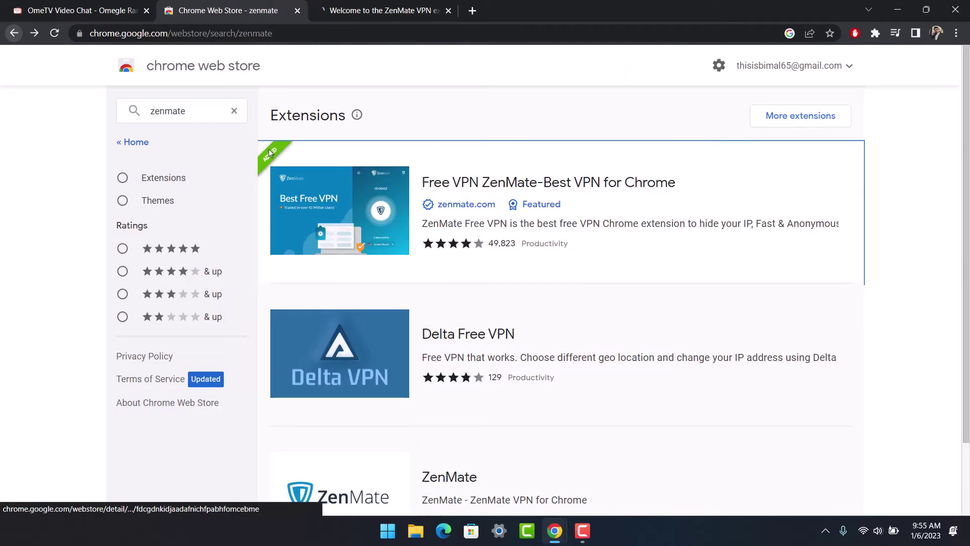
Search the store for 'windscribe' and install Windscribe - Free Proxy and Ad Blocker
{"action": "double_click", "coordinate": [167, 101]}
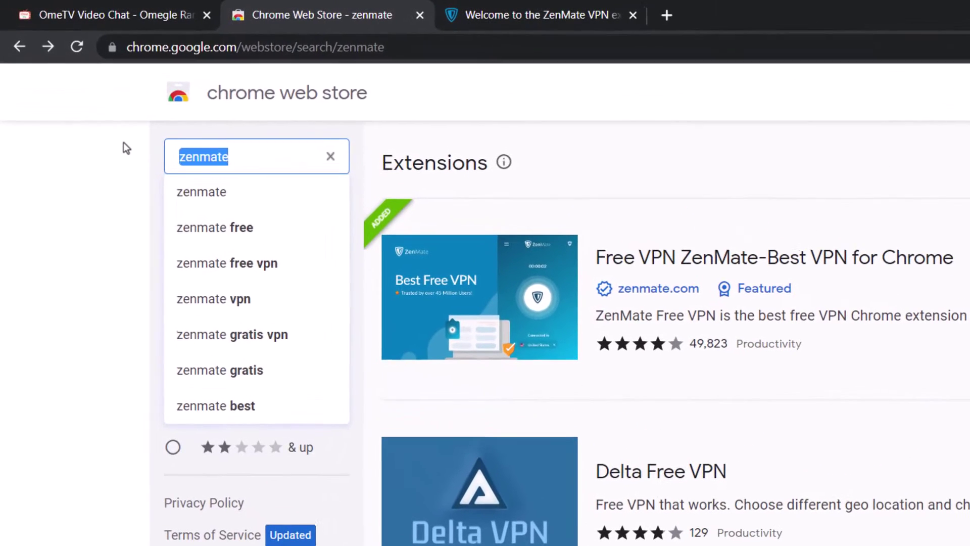
{"action": "type", "text": "windscrib"}
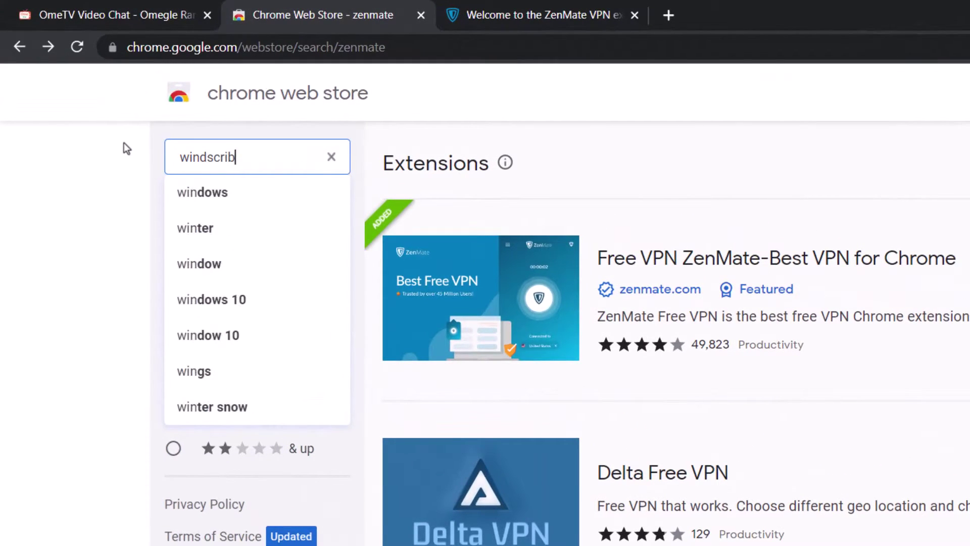
{"action": "type", "text": "e"}
{"action": "key", "text": "Return"}
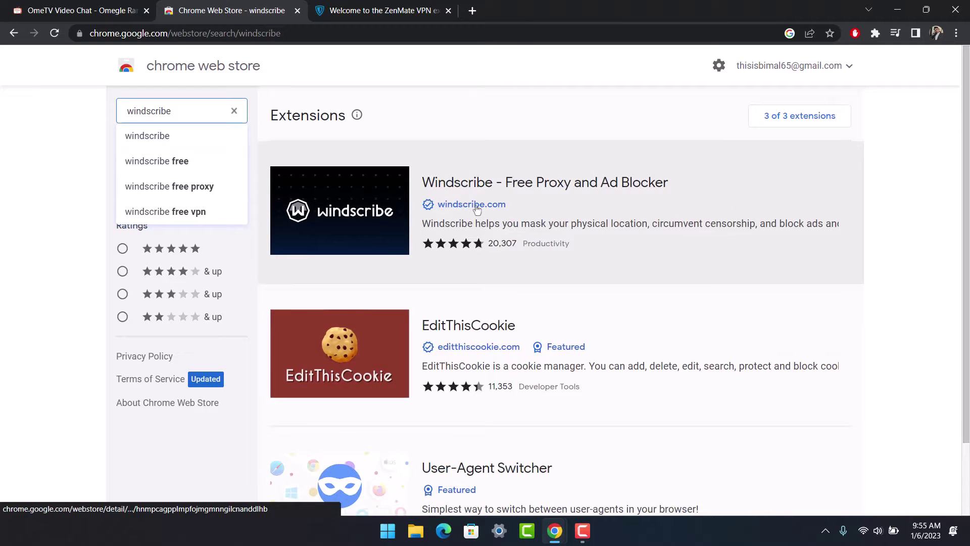
{"action": "left_click", "coordinate": [476, 182]}
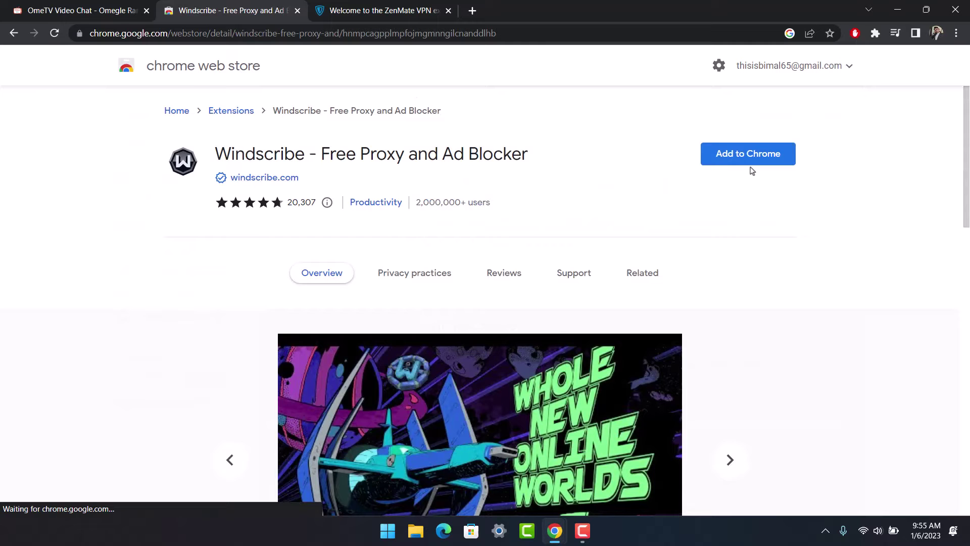
{"action": "left_click", "coordinate": [754, 159]}
{"action": "left_click", "coordinate": [521, 193]}
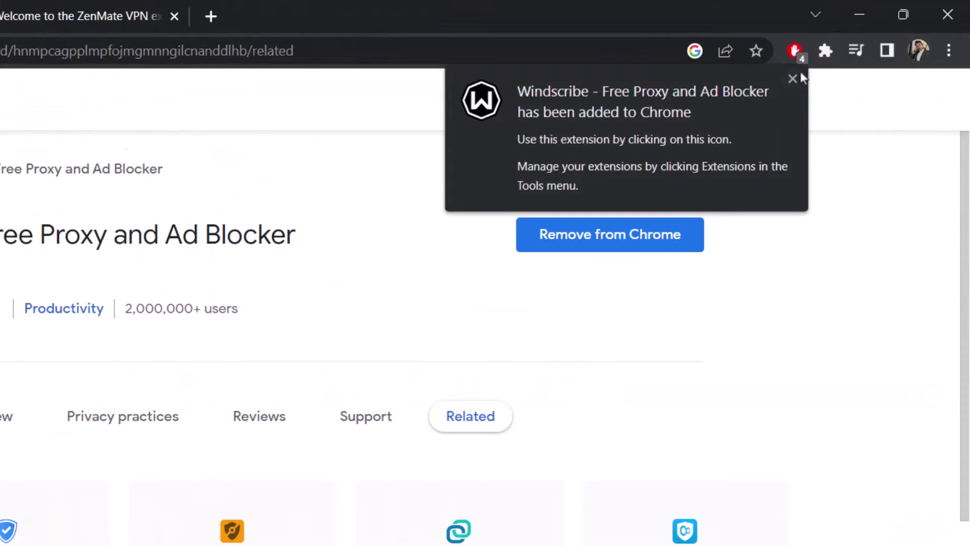
Pin Windscribe from the extensions menu and return to the OmeTV tab
{"action": "left_click", "coordinate": [794, 78]}
{"action": "left_click", "coordinate": [826, 50]}
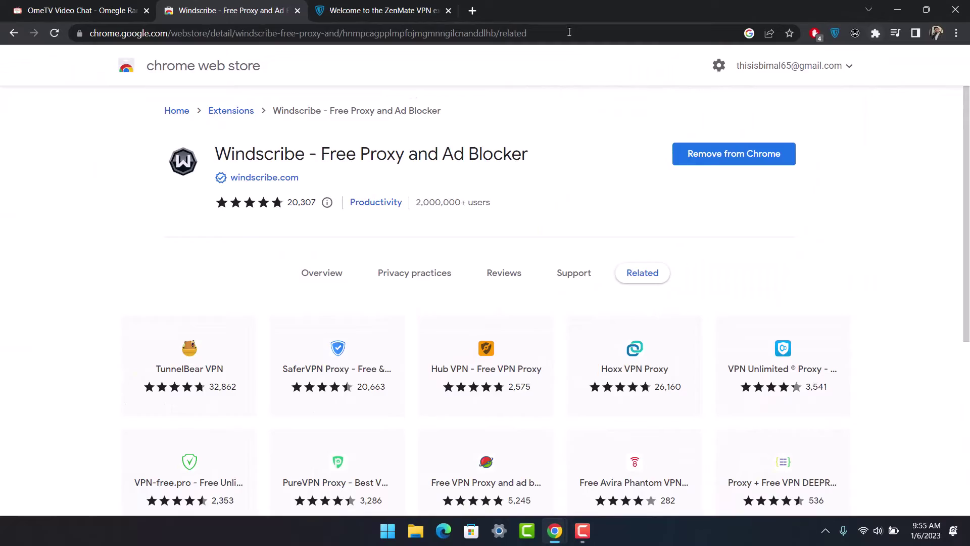
{"action": "left_click", "coordinate": [76, 10]}
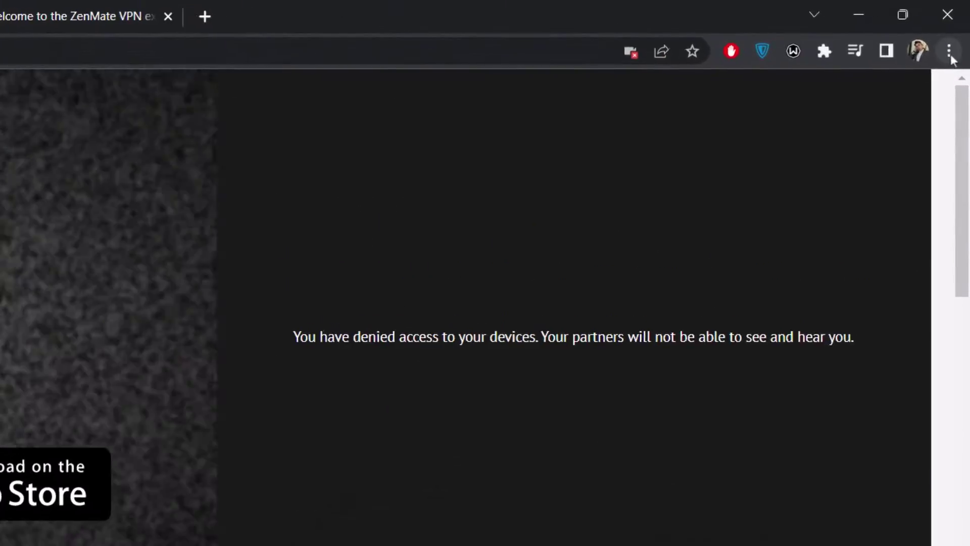
From the History page, clear the last hour's history, cookies and cached images and files
{"action": "left_click", "coordinate": [950, 52]}
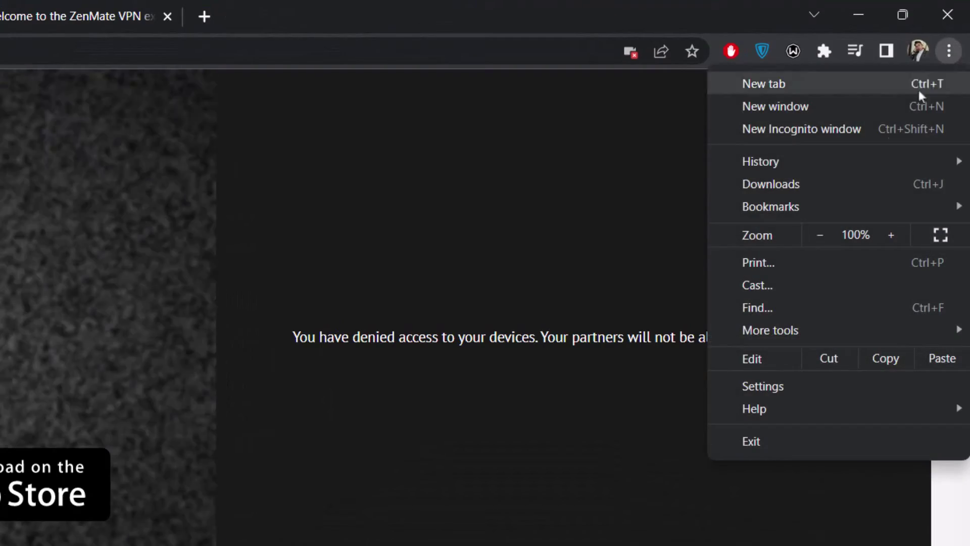
{"action": "mouse_move", "coordinate": [705, 204]}
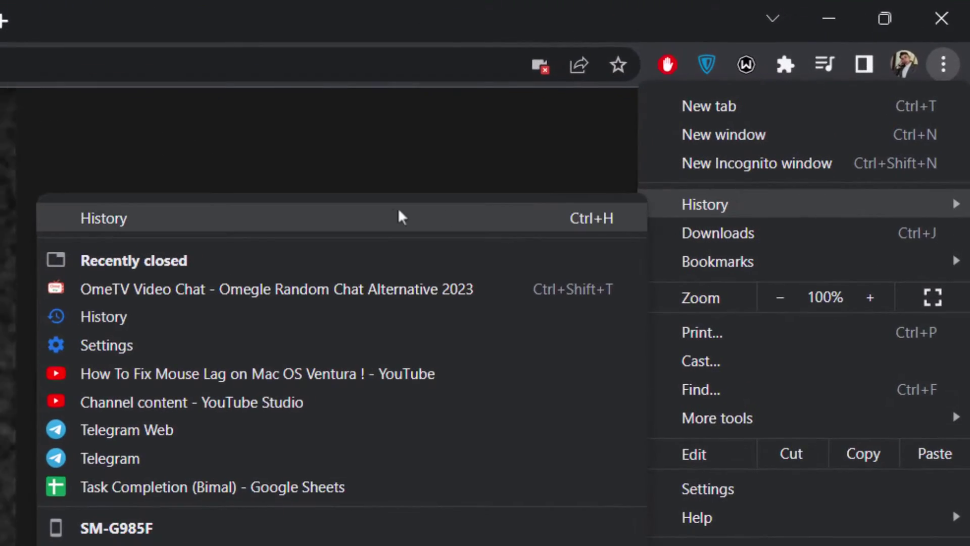
{"action": "left_click", "coordinate": [398, 213]}
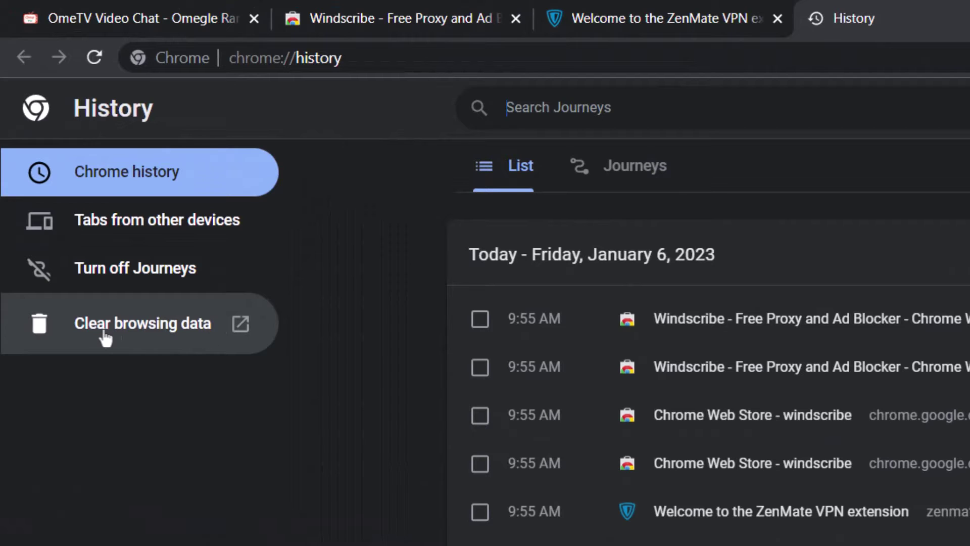
{"action": "left_click", "coordinate": [101, 337]}
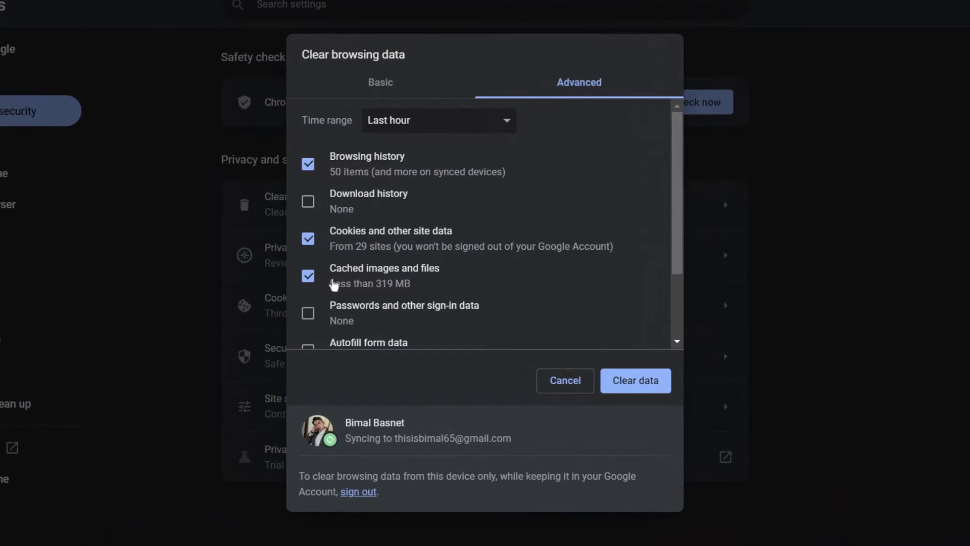
{"action": "scroll", "coordinate": [334, 285], "scroll_direction": "down", "scroll_amount": 3}
{"action": "scroll", "coordinate": [376, 238], "scroll_direction": "up", "scroll_amount": 3}
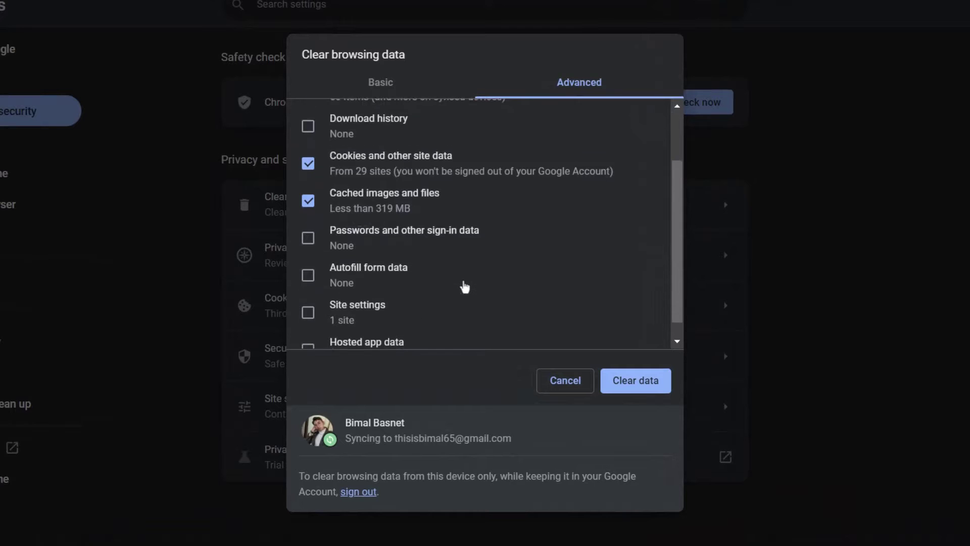
{"action": "scroll", "coordinate": [387, 288], "scroll_direction": "up", "scroll_amount": 3}
{"action": "left_click", "coordinate": [630, 382]}
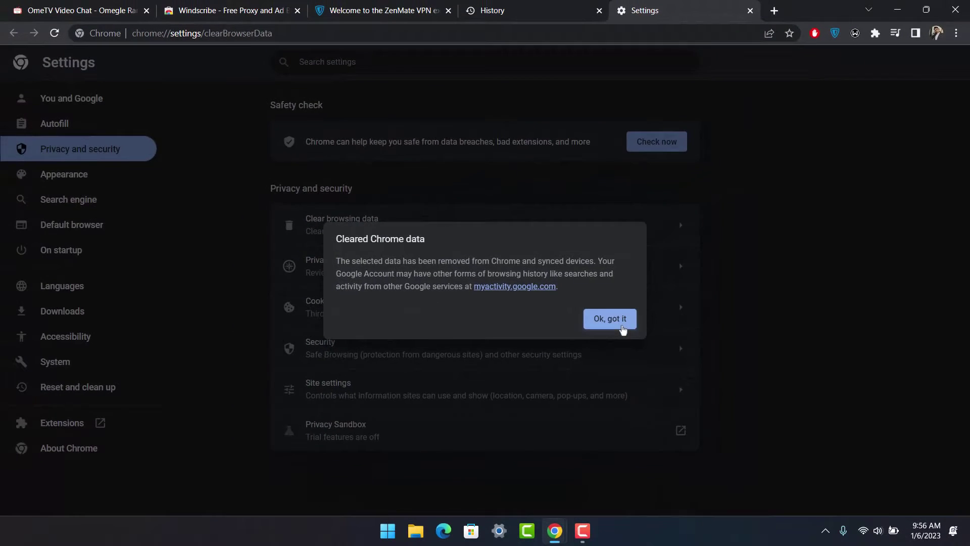
Reload the OmeTV chat page and log in with Facebook by submitting the password
{"action": "left_click", "coordinate": [610, 318]}
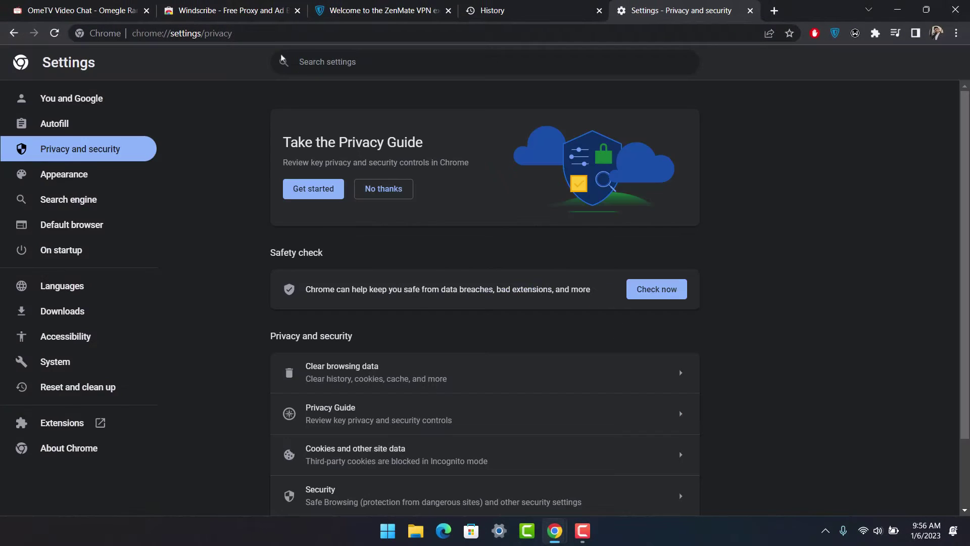
{"action": "left_click", "coordinate": [85, 10]}
{"action": "left_click", "coordinate": [130, 33]}
{"action": "key", "text": "Return"}
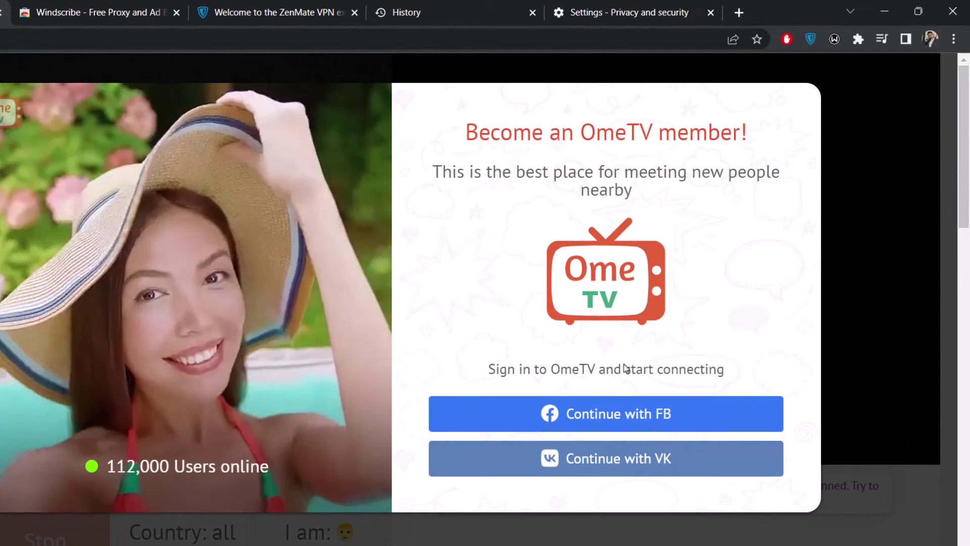
{"action": "left_click", "coordinate": [600, 425]}
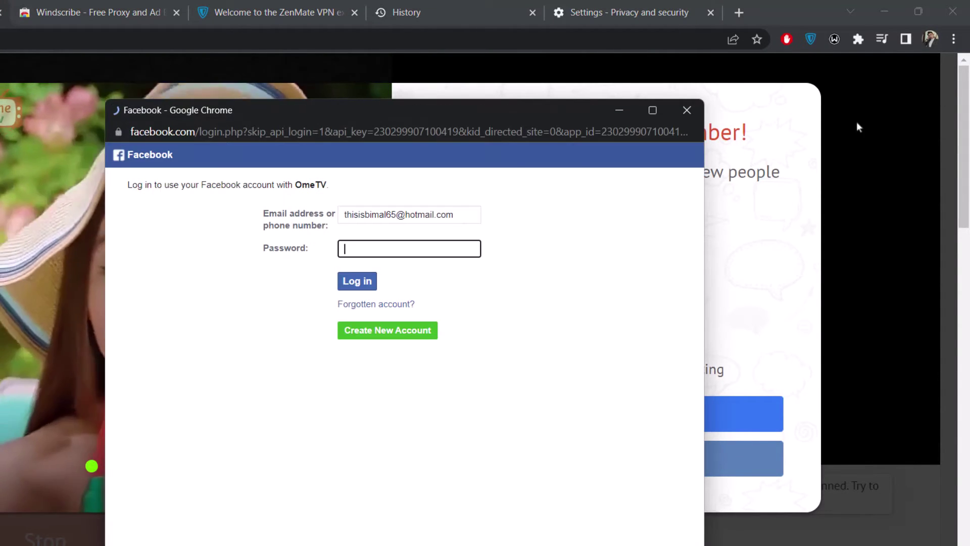
{"action": "key", "text": "Return"}
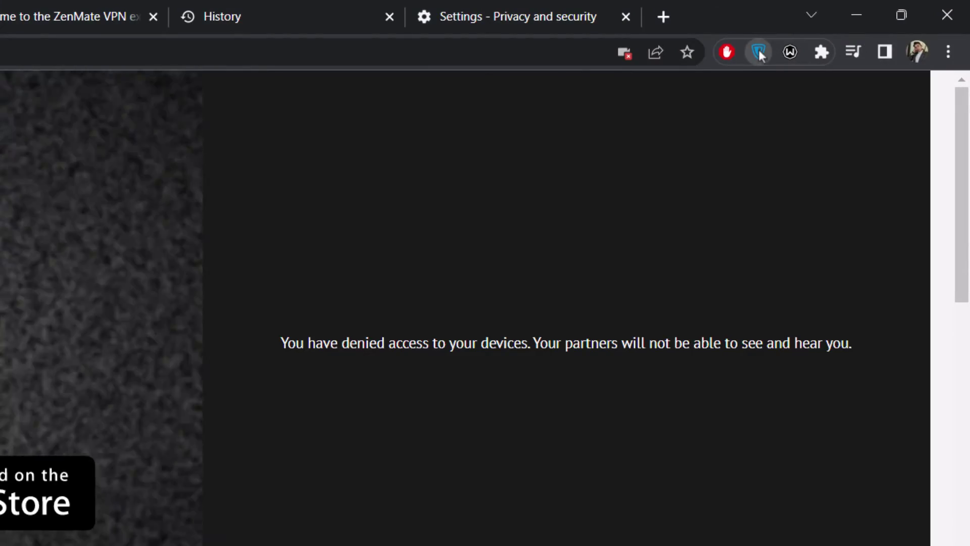
Go through all of ZenMate's Quick Tour steps, view its menu, then close the popup
{"action": "left_click", "coordinate": [758, 52]}
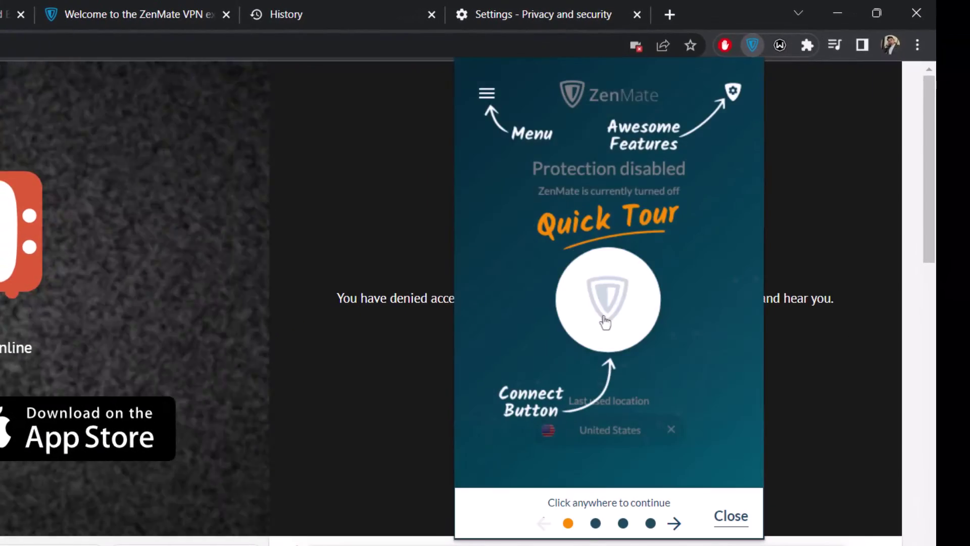
{"action": "left_click", "coordinate": [605, 321]}
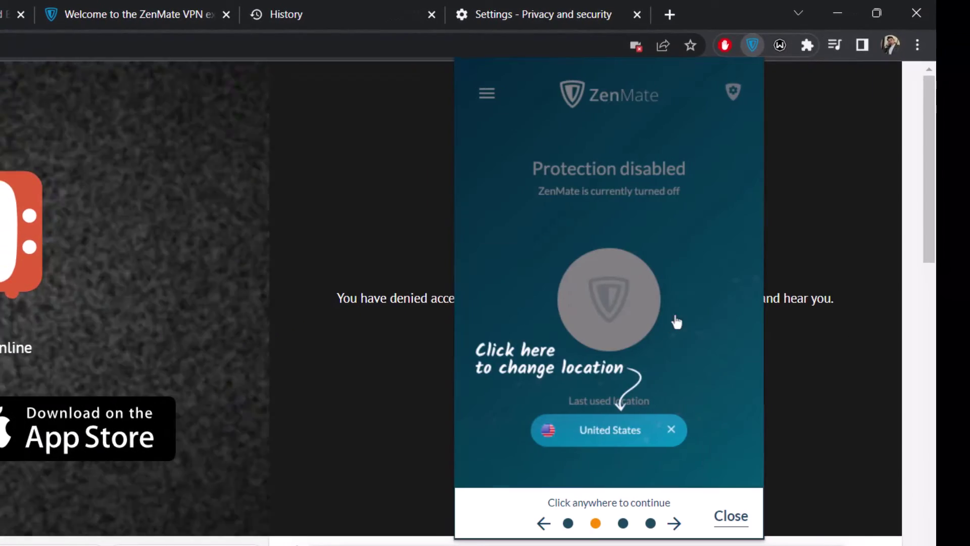
{"action": "left_click", "coordinate": [622, 403]}
{"action": "left_click", "coordinate": [636, 339]}
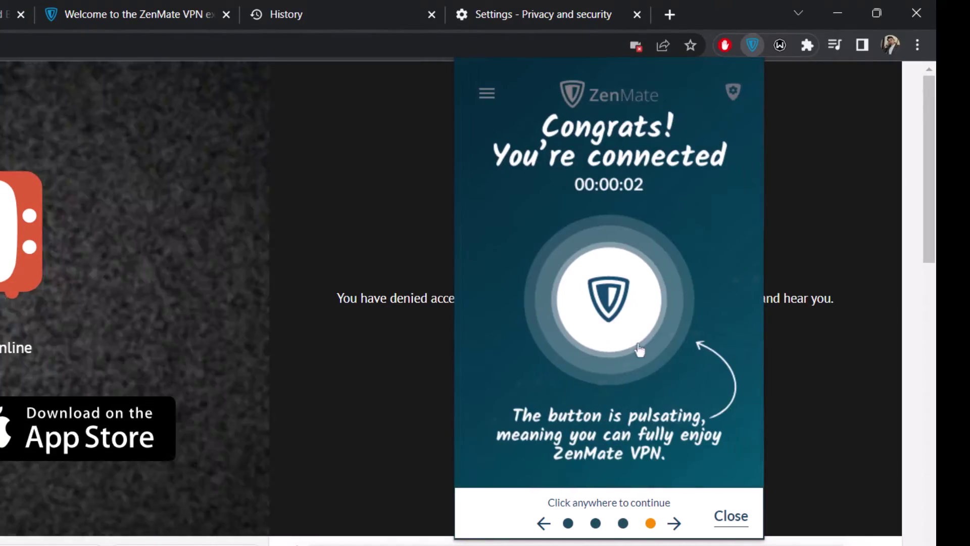
{"action": "left_click", "coordinate": [636, 352]}
{"action": "left_click", "coordinate": [487, 93]}
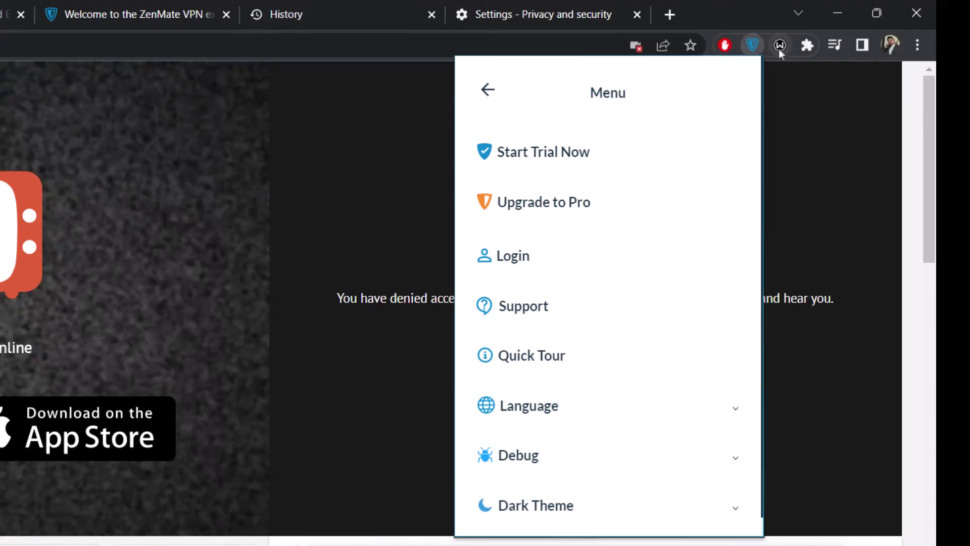
{"action": "left_click", "coordinate": [779, 45]}
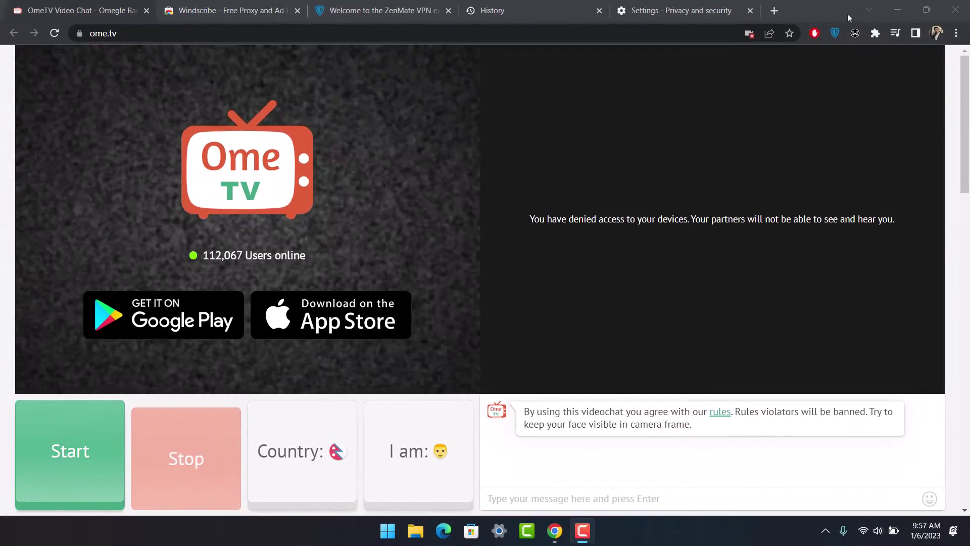
{"action": "scroll", "coordinate": [553, 319], "scroll_direction": "down", "scroll_amount": 3}
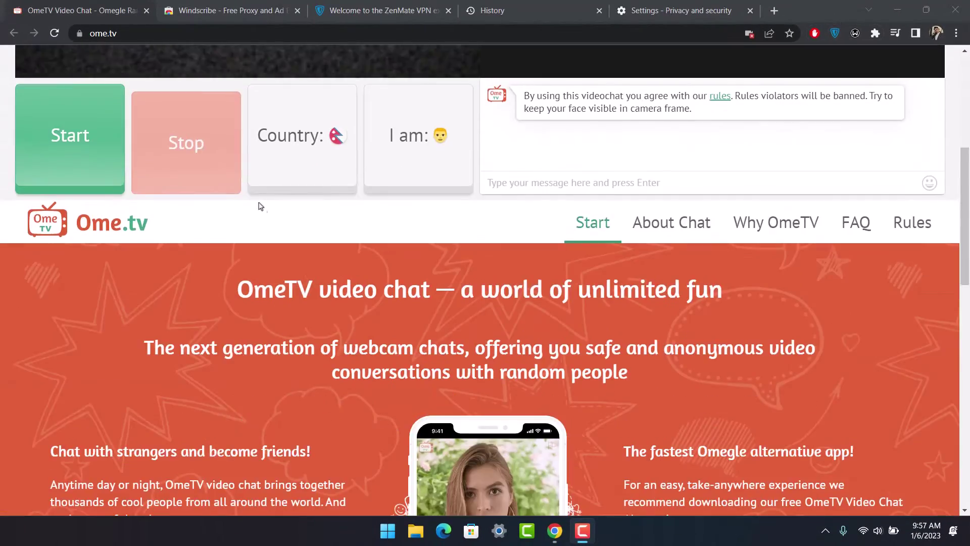
{"action": "scroll", "coordinate": [492, 284], "scroll_direction": "up", "scroll_amount": 3}
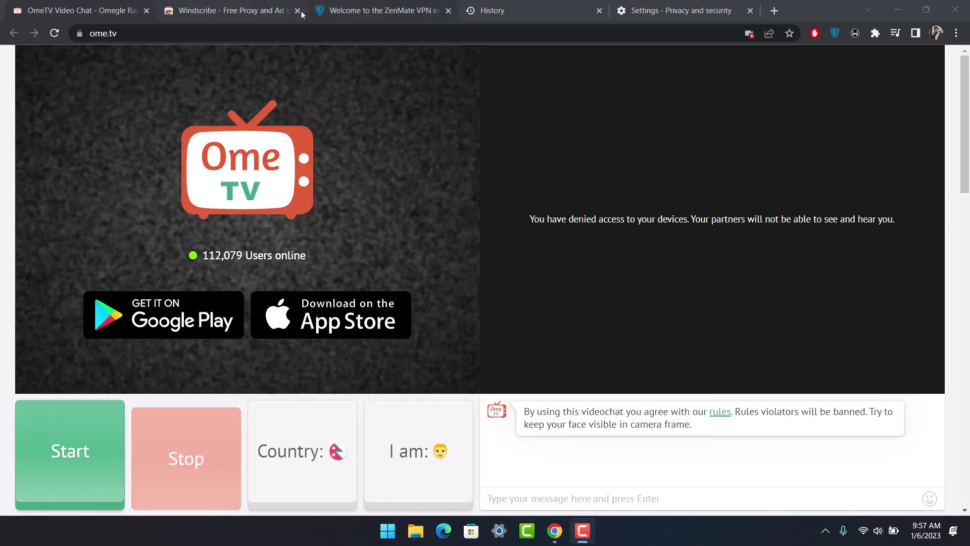
Close the Windscribe and History tabs, leaving the OmeTV chat and Chrome settings
{"action": "left_click", "coordinate": [298, 10]}
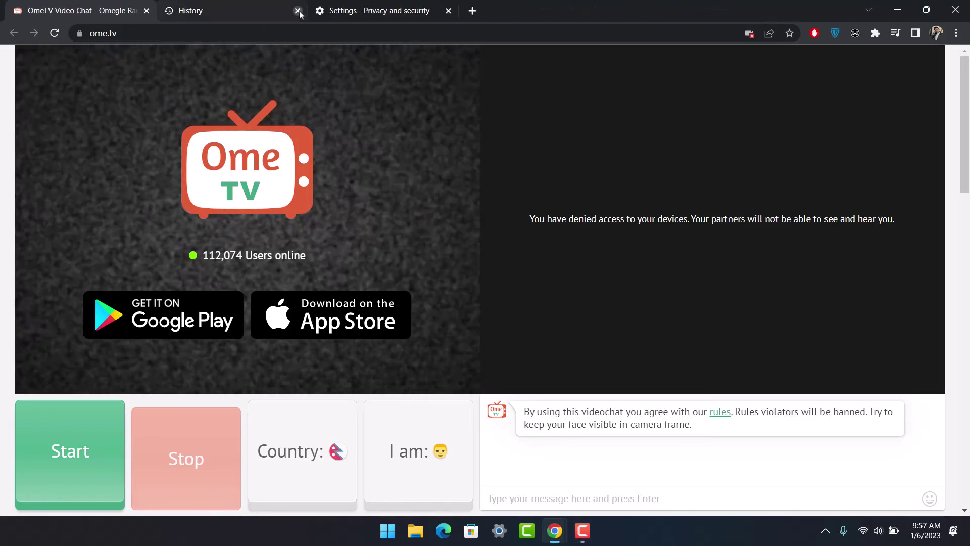
{"action": "left_click", "coordinate": [298, 10]}
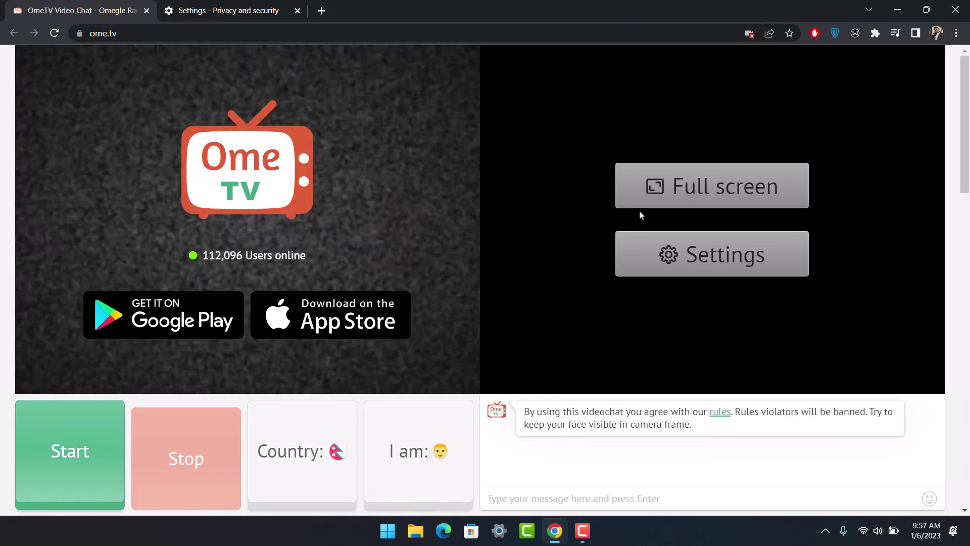